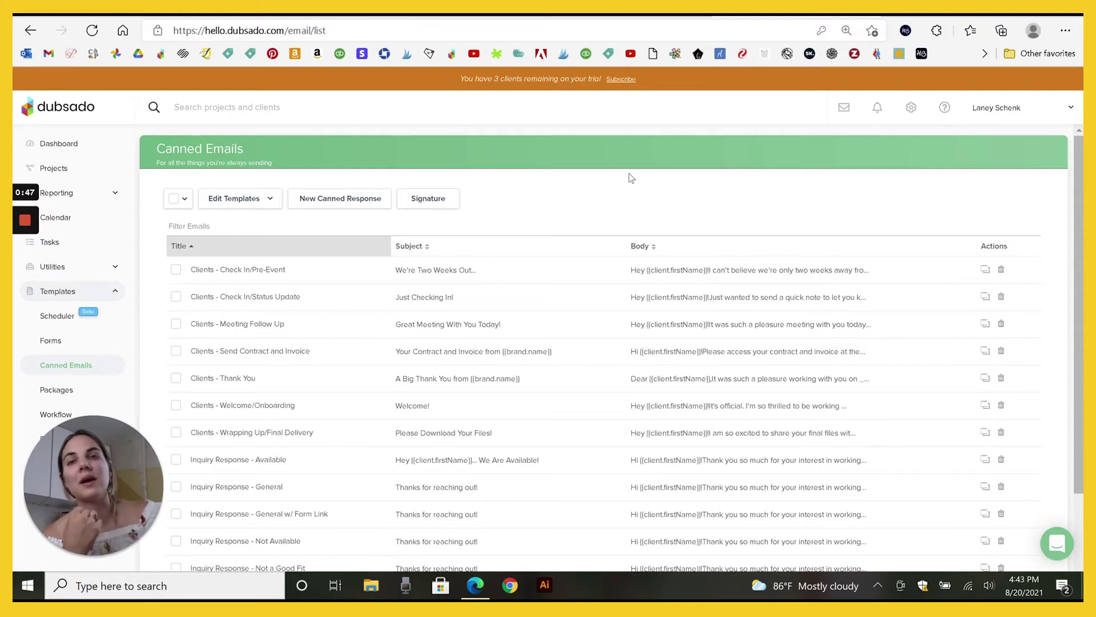
# - Start a new canned response from the Canned Emails list
pyautogui.click(362, 200)
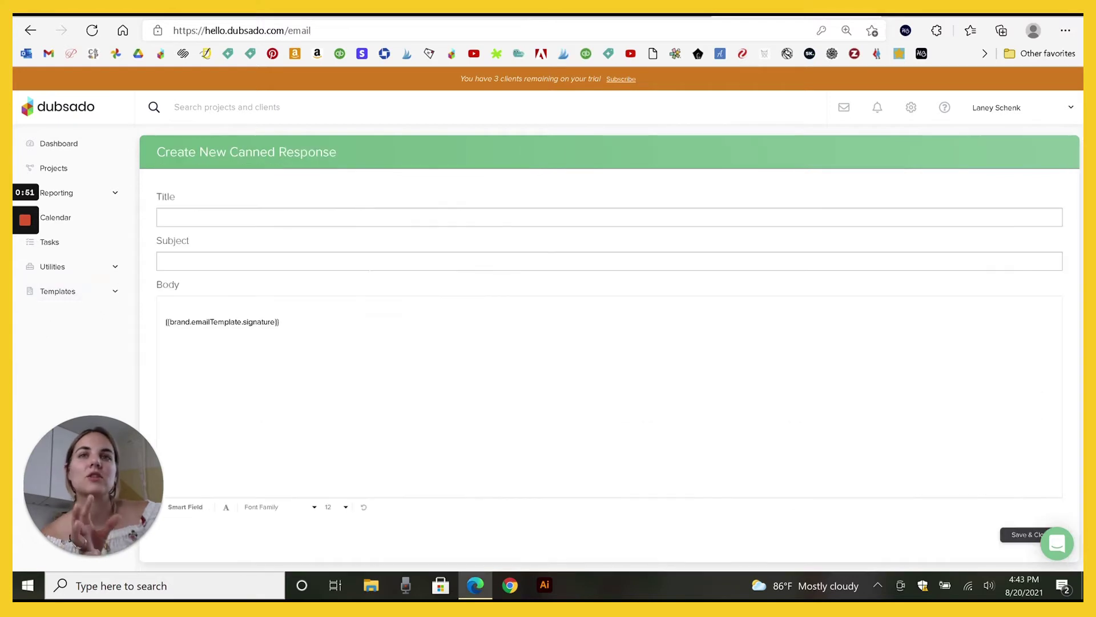
# - Add a 'Hi {{client.firstName}},' greeting line above the signature using the client First Name smart field
pyautogui.press('Return')
pyautogui.press('Return')
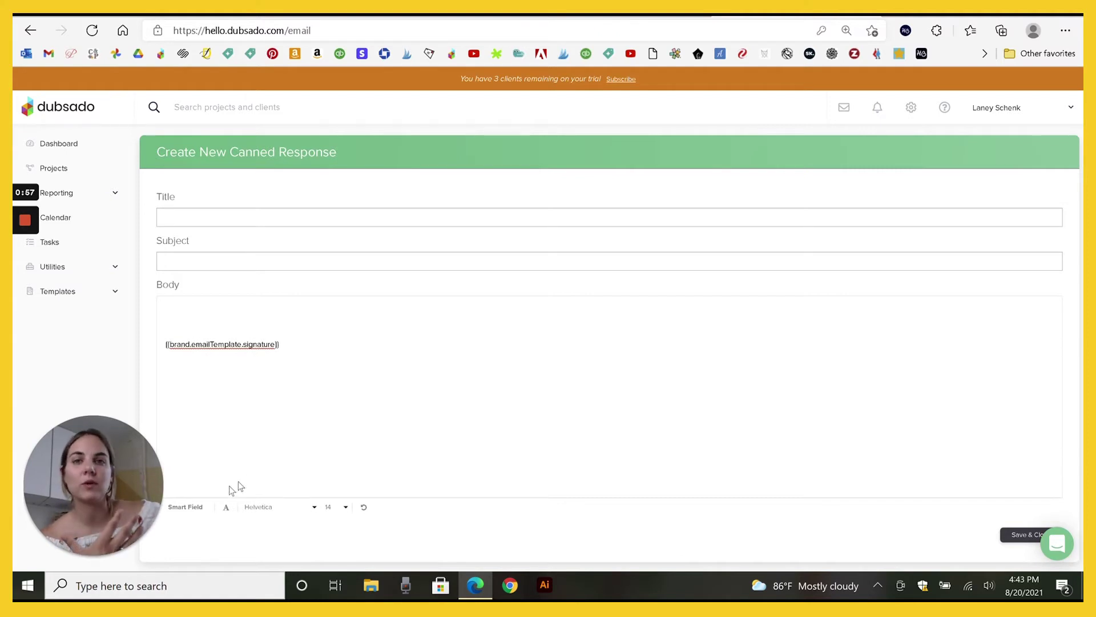
pyautogui.click(186, 507)
pyautogui.click(224, 489)
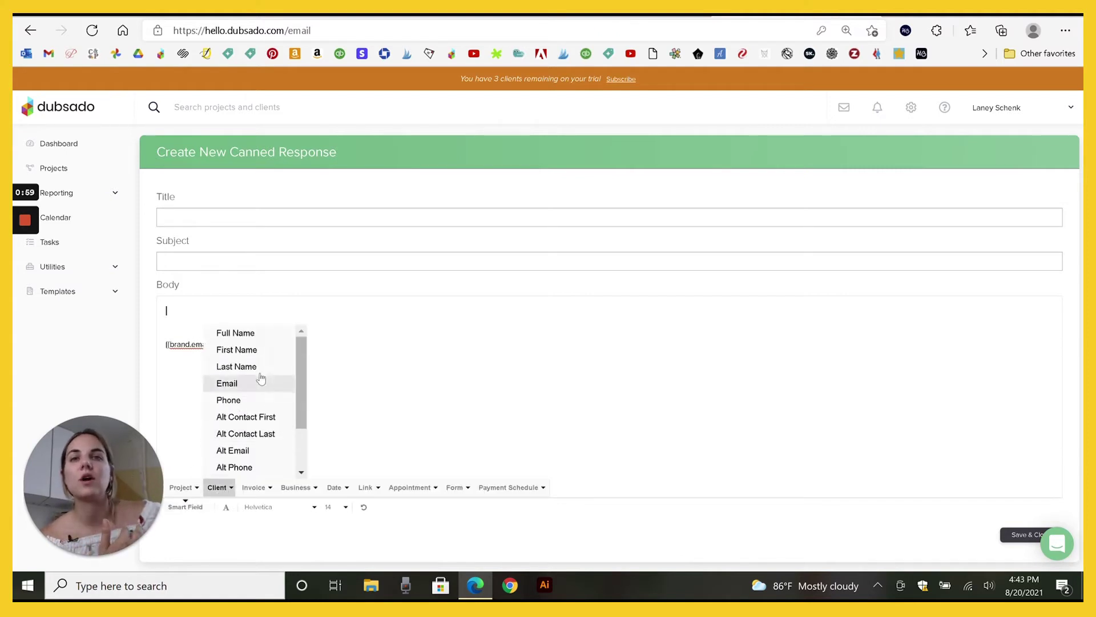
pyautogui.click(259, 349)
pyautogui.click(167, 310)
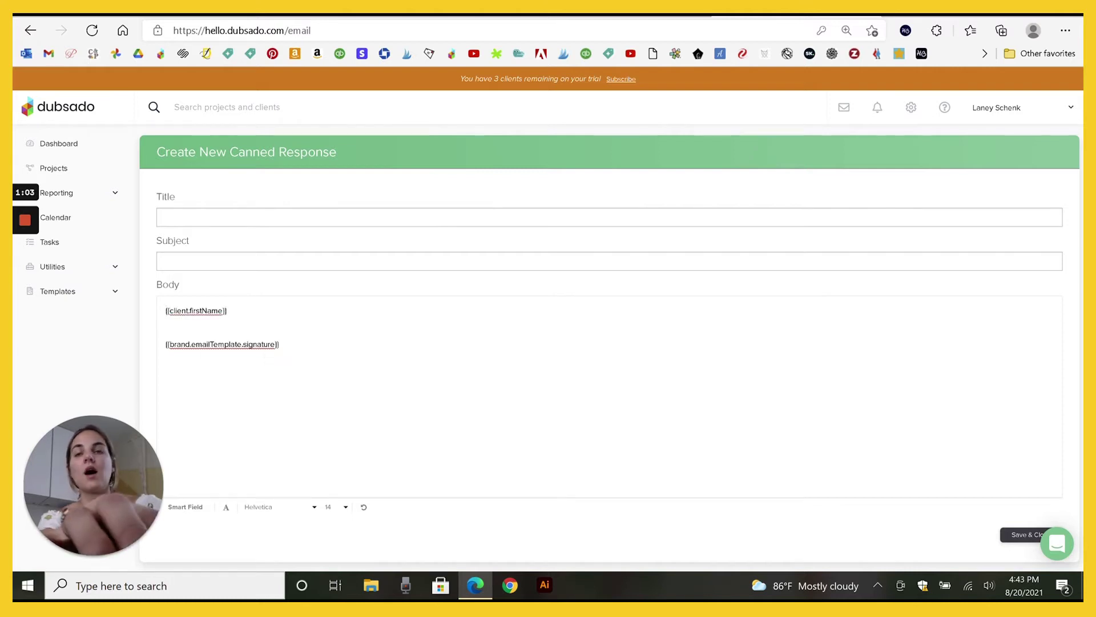
pyautogui.write('Hi')
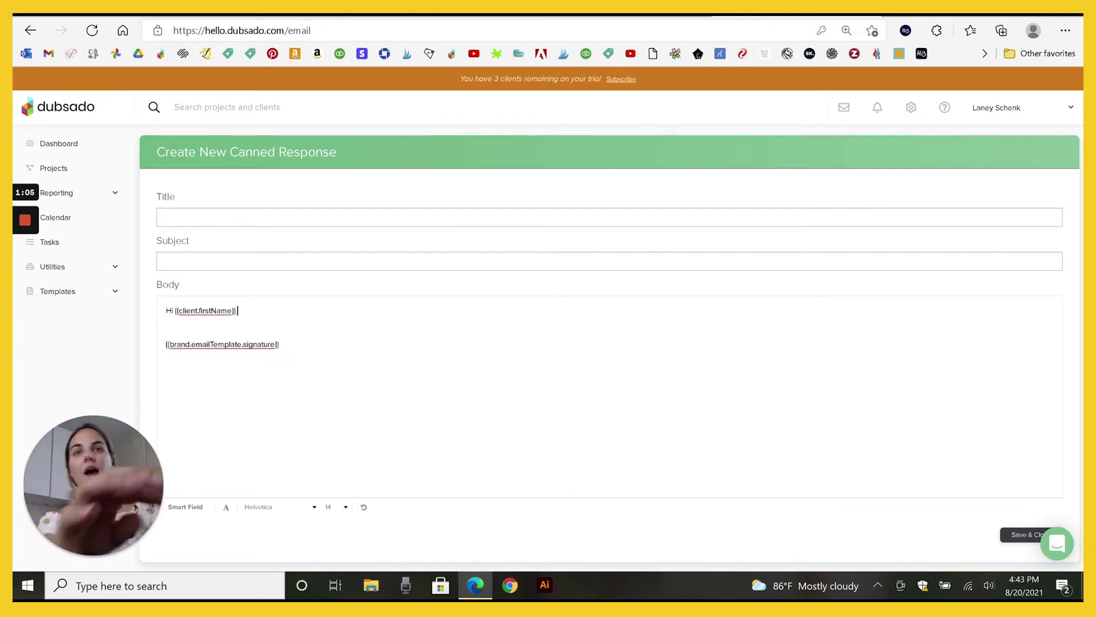
pyautogui.click(236, 310)
pyautogui.write(',')
pyautogui.press('Return')
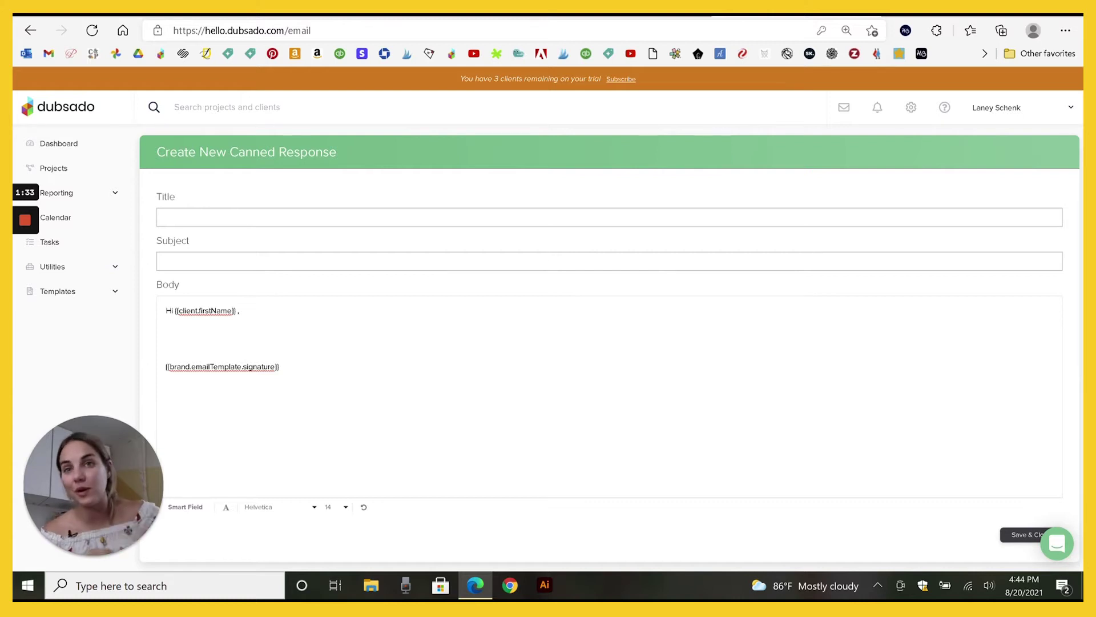
# - Look through the client and project smart field lists, then close them without inserting anything
pyautogui.click(185, 506)
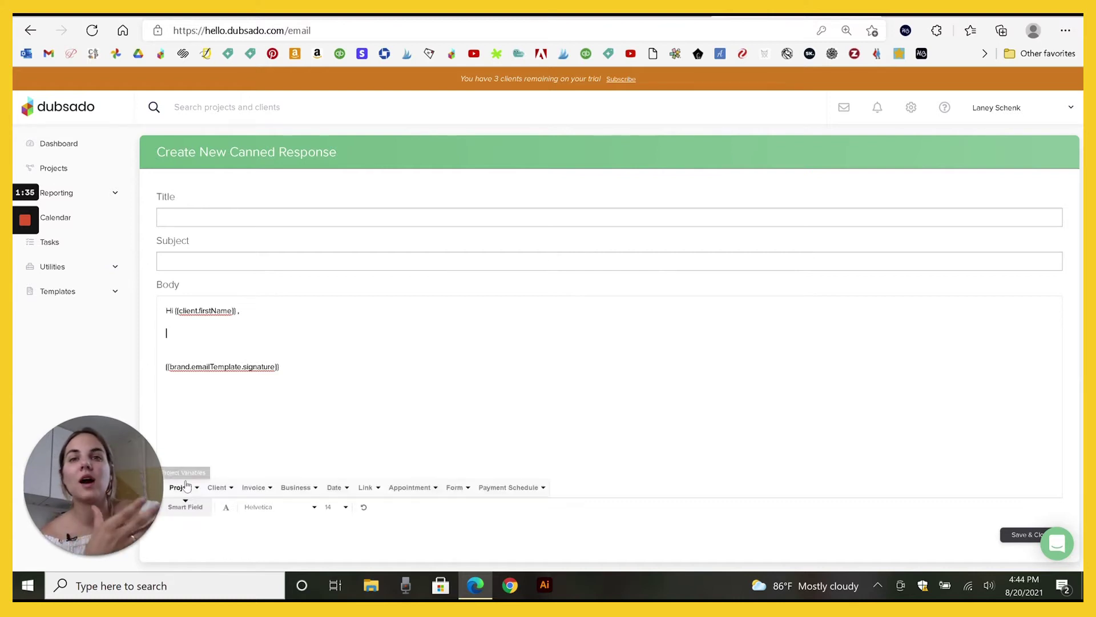
pyautogui.click(220, 488)
pyautogui.scroll(-2, 274, 345)
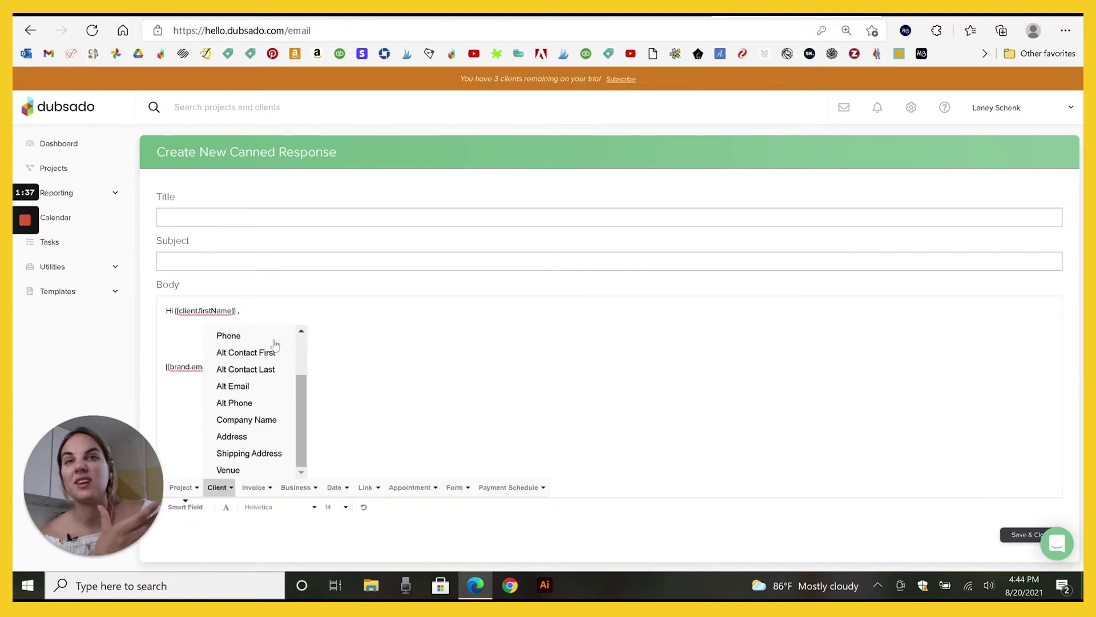
pyautogui.scroll(2, 274, 345)
pyautogui.click(187, 487)
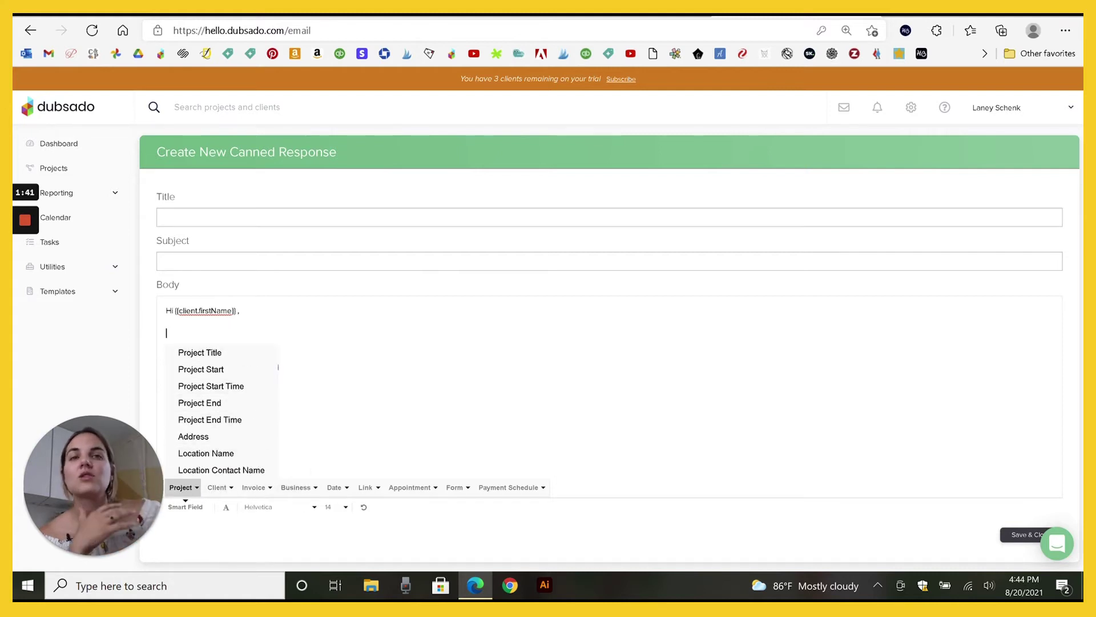
pyautogui.press('Escape')
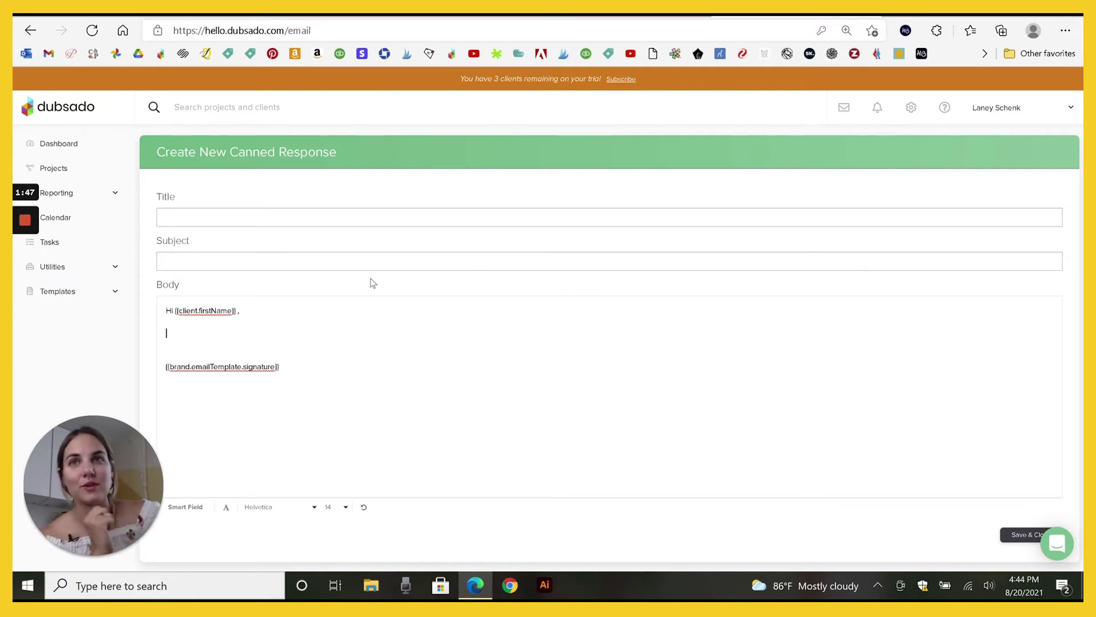
# - Go to the Custom-mapped fields settings and compare the project and client field lists
pyautogui.click(912, 107)
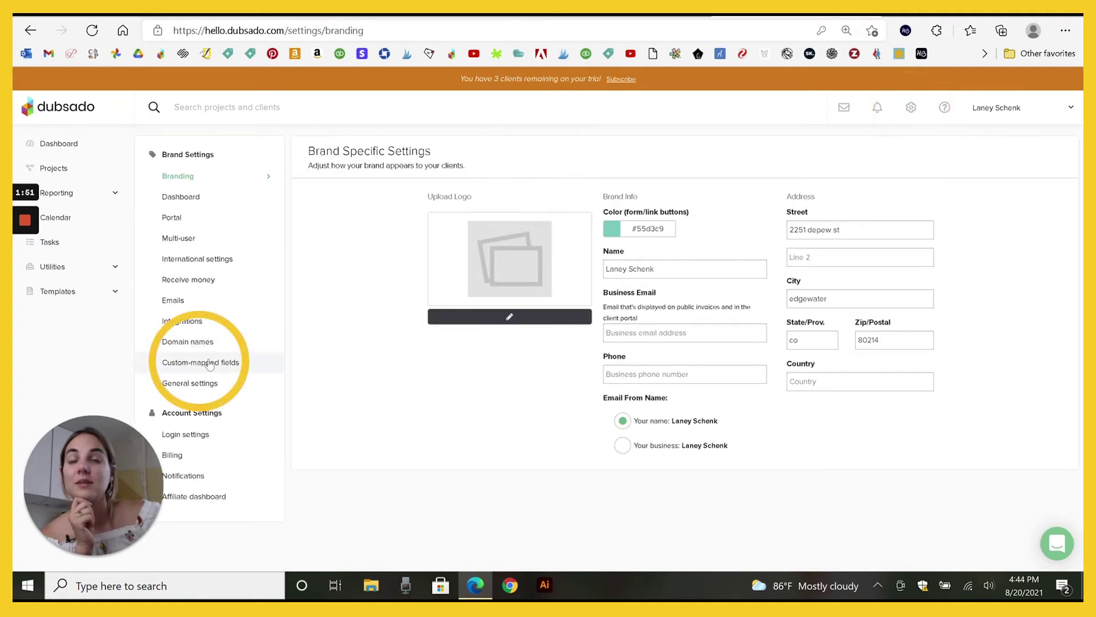
pyautogui.click(209, 363)
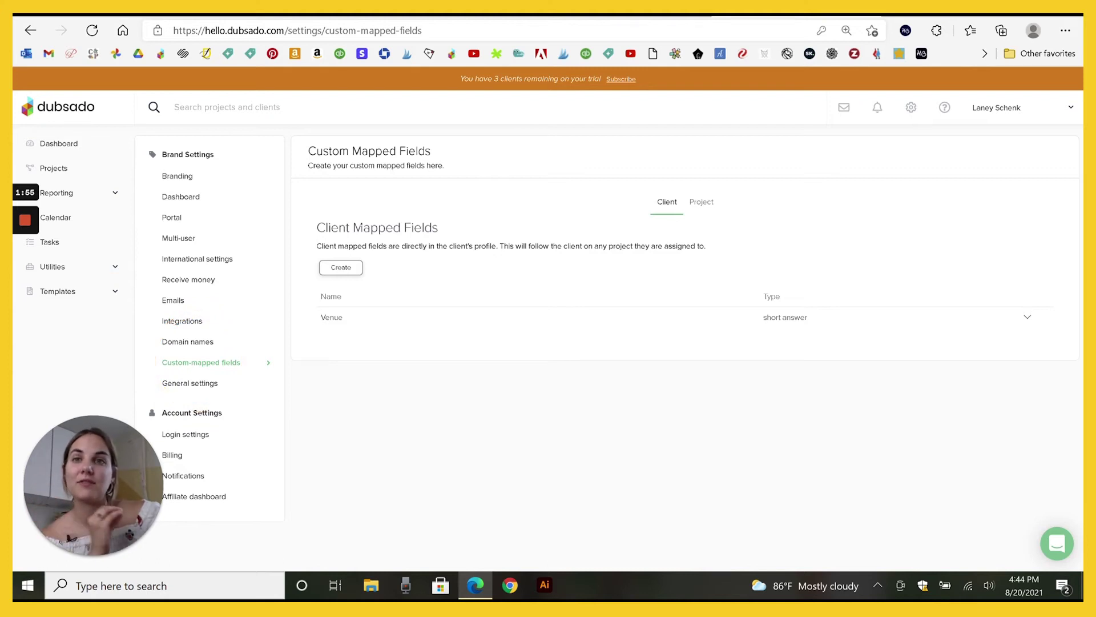
pyautogui.click(701, 204)
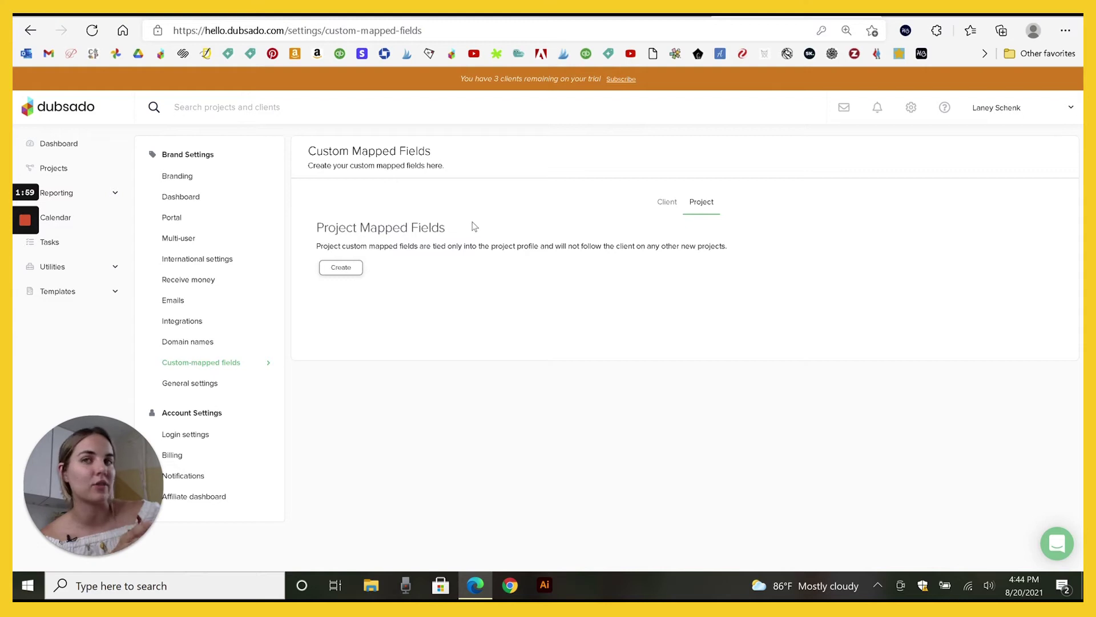
pyautogui.click(667, 205)
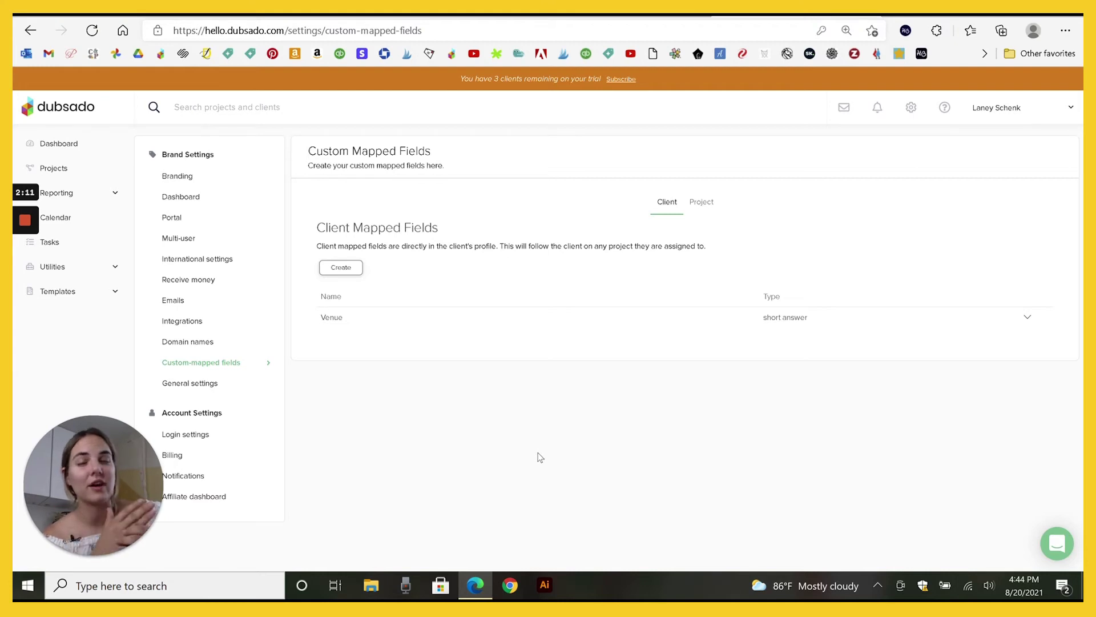
pyautogui.click(702, 204)
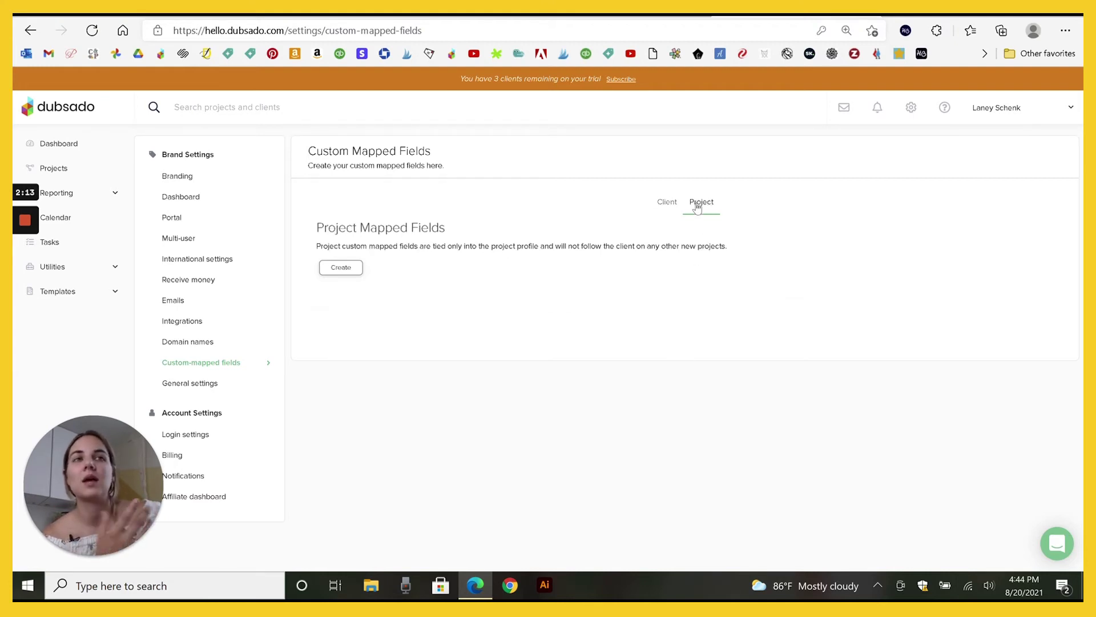
pyautogui.click(666, 203)
# - Create a client mapped field named 'Venue Name' as a short answer and save it
pyautogui.click(351, 270)
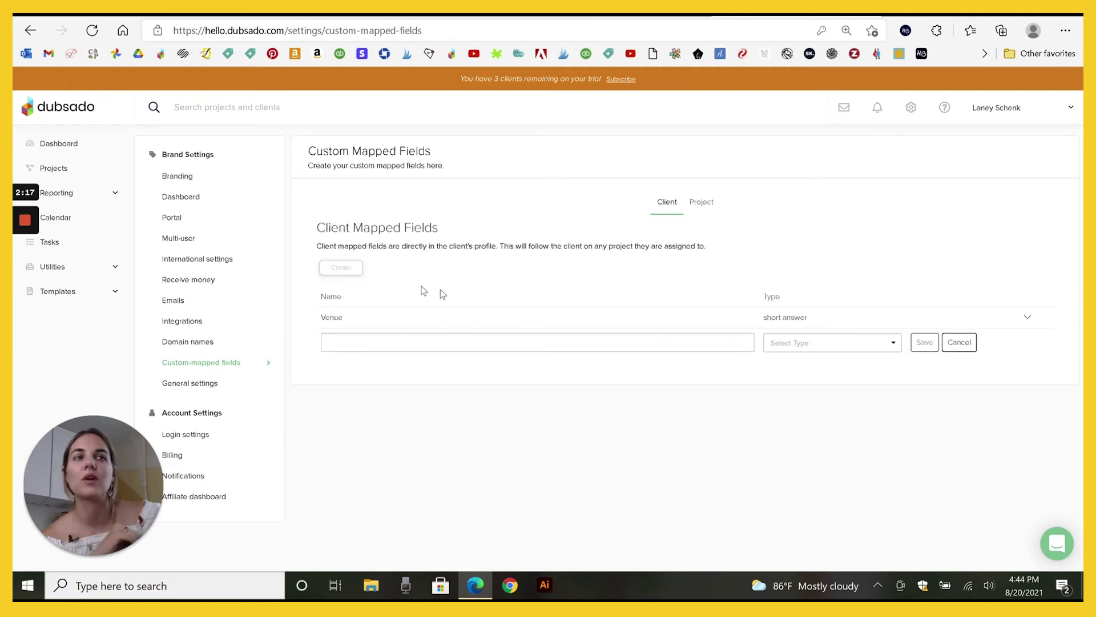
pyautogui.write('Venue Name')
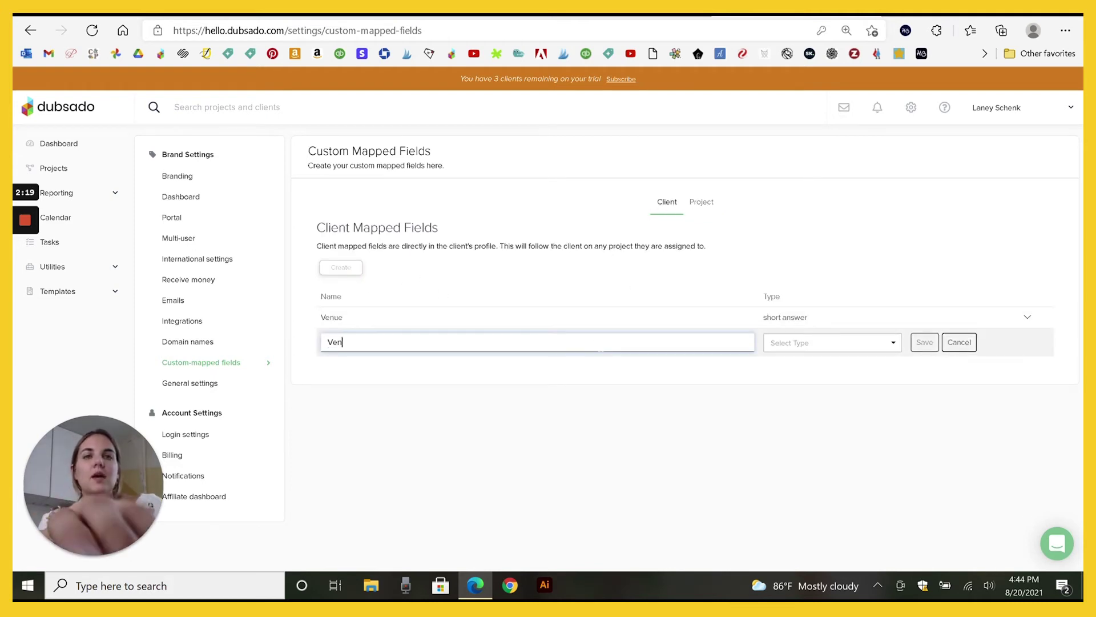
pyautogui.click(876, 344)
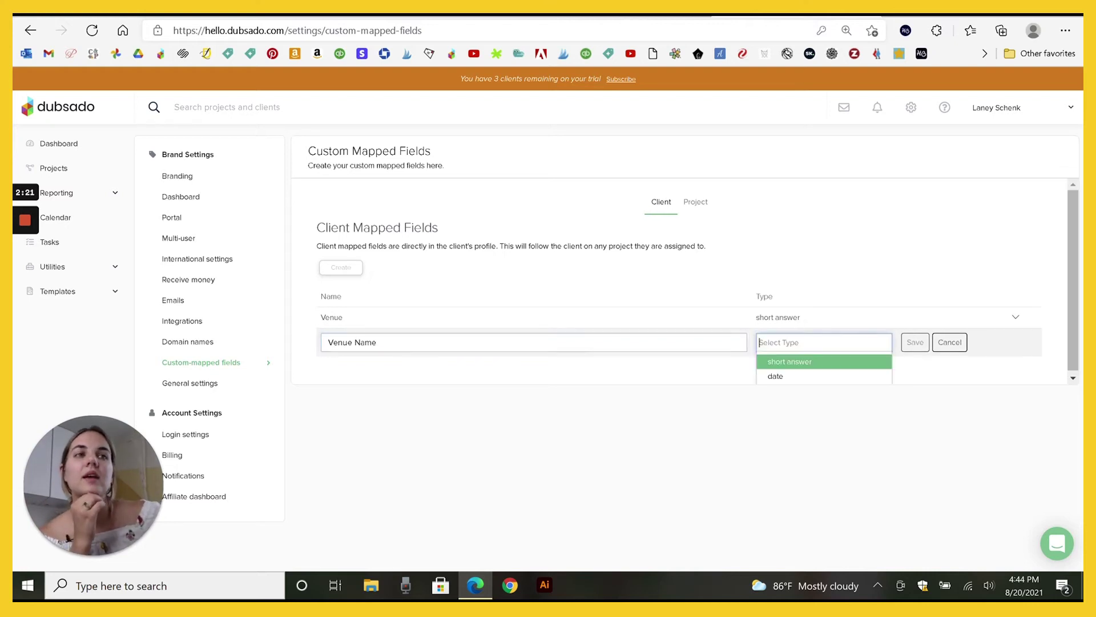
pyautogui.click(815, 363)
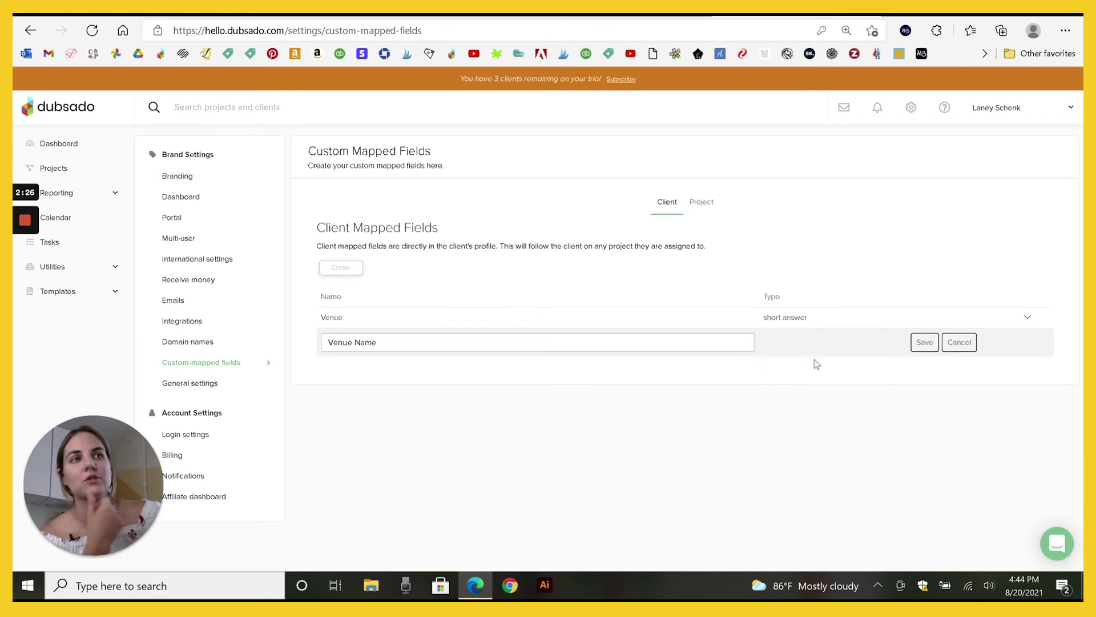
pyautogui.click(924, 343)
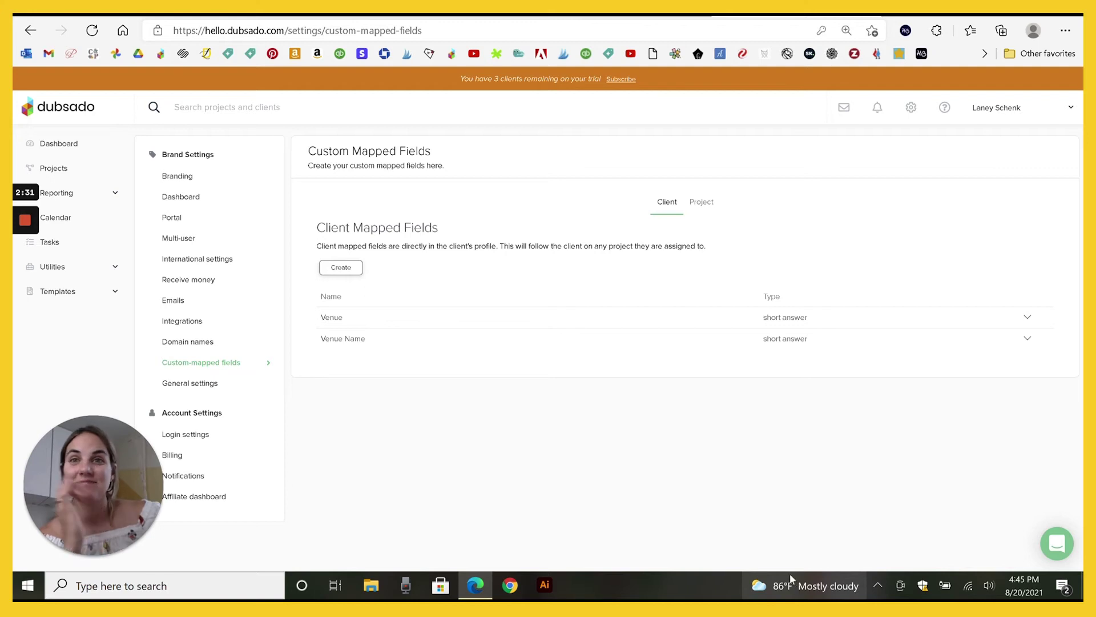
# - Start another new canned response from Templates > Canned Emails
pyautogui.click(72, 293)
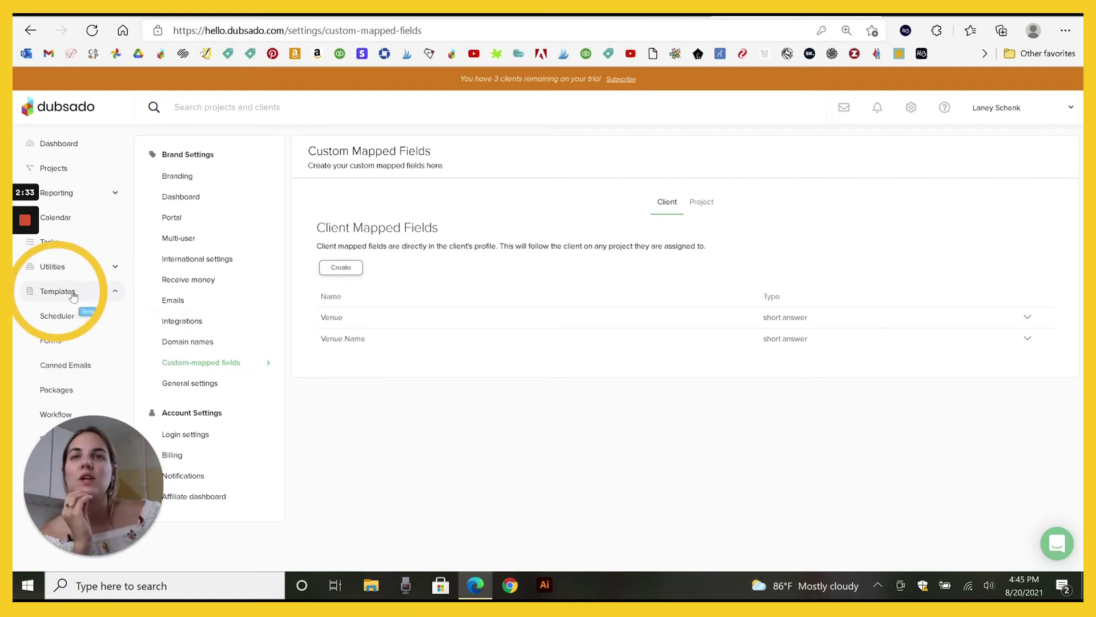
pyautogui.click(70, 344)
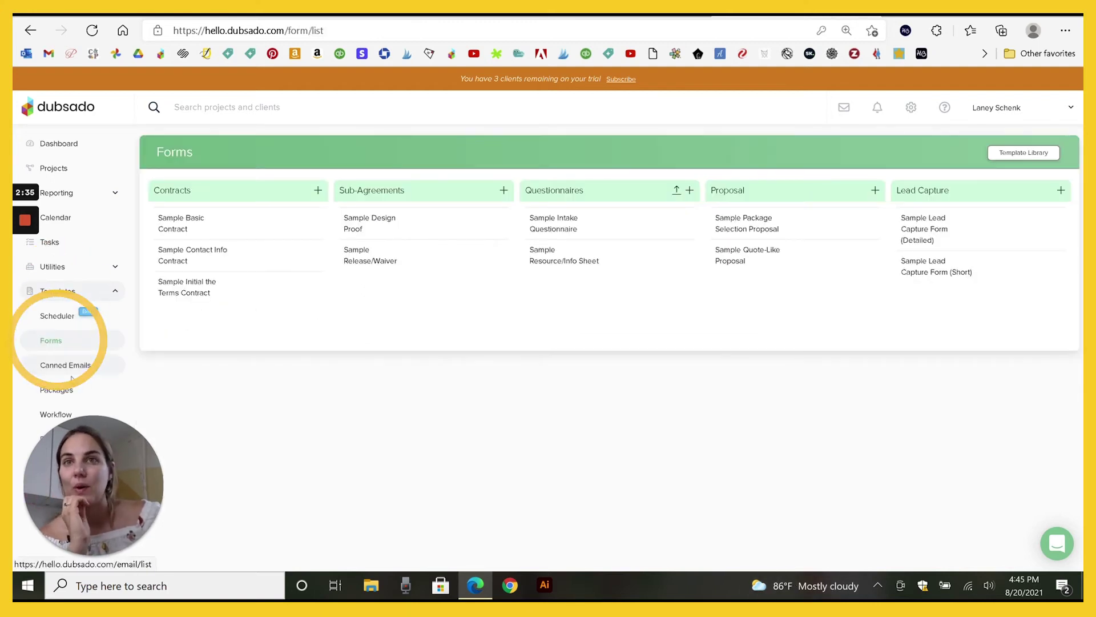
pyautogui.click(66, 366)
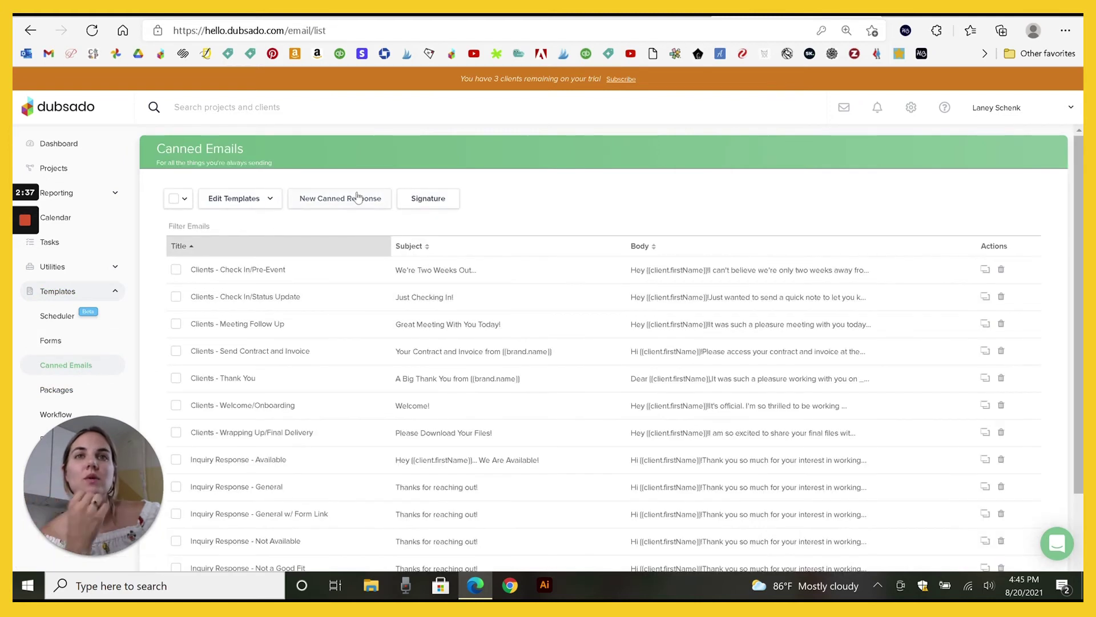
pyautogui.click(340, 198)
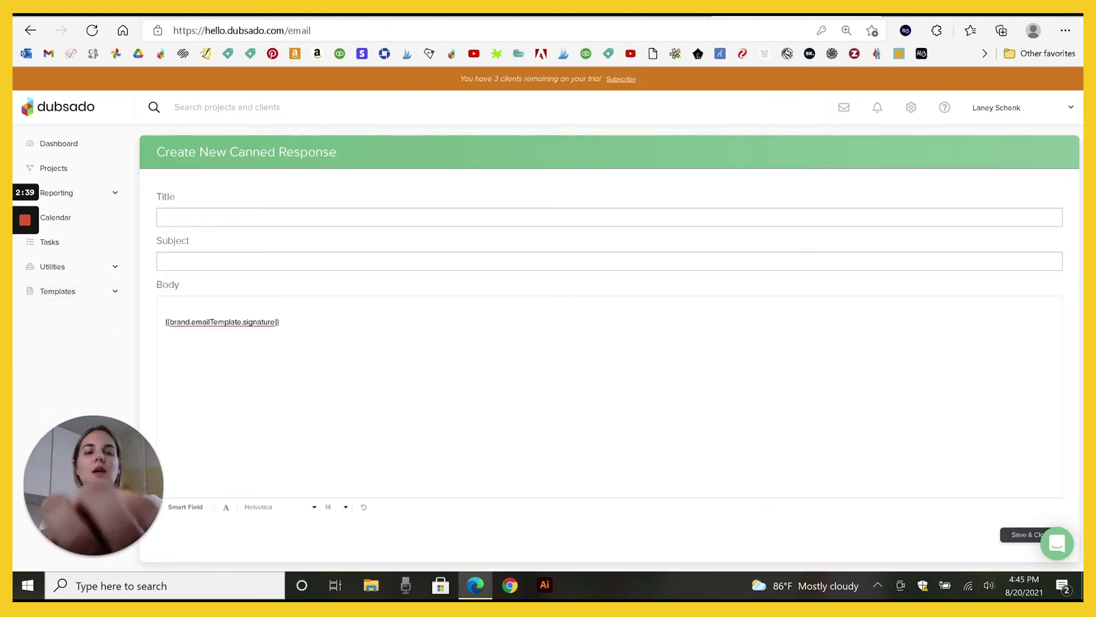
# - Write 'Hi, Can't wait for your wedding at' in the body, followed by the client Venue Name smart field
pyautogui.write('Hi')
pyautogui.press('Return')
pyautogui.press('BackSpace')
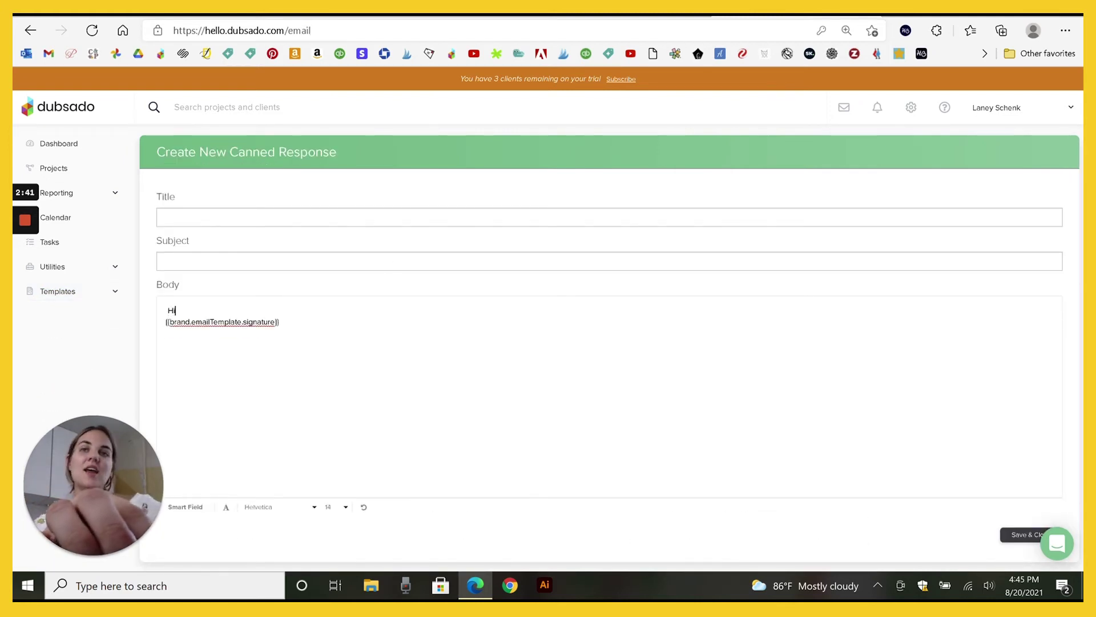
pyautogui.write(", Can't wait")
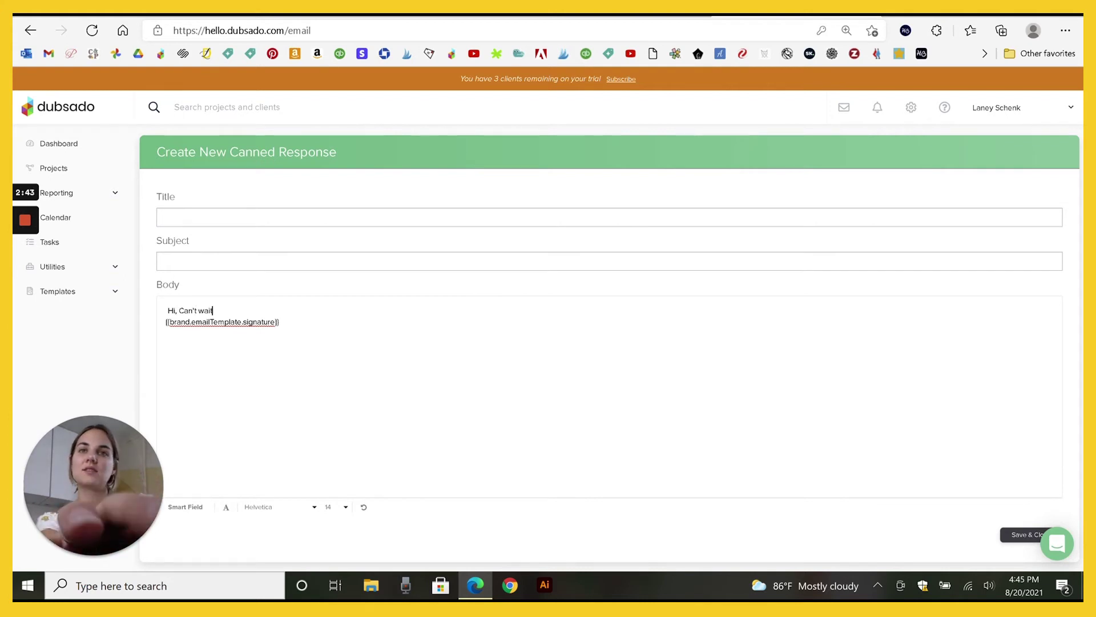
pyautogui.write(' for your wedding at')
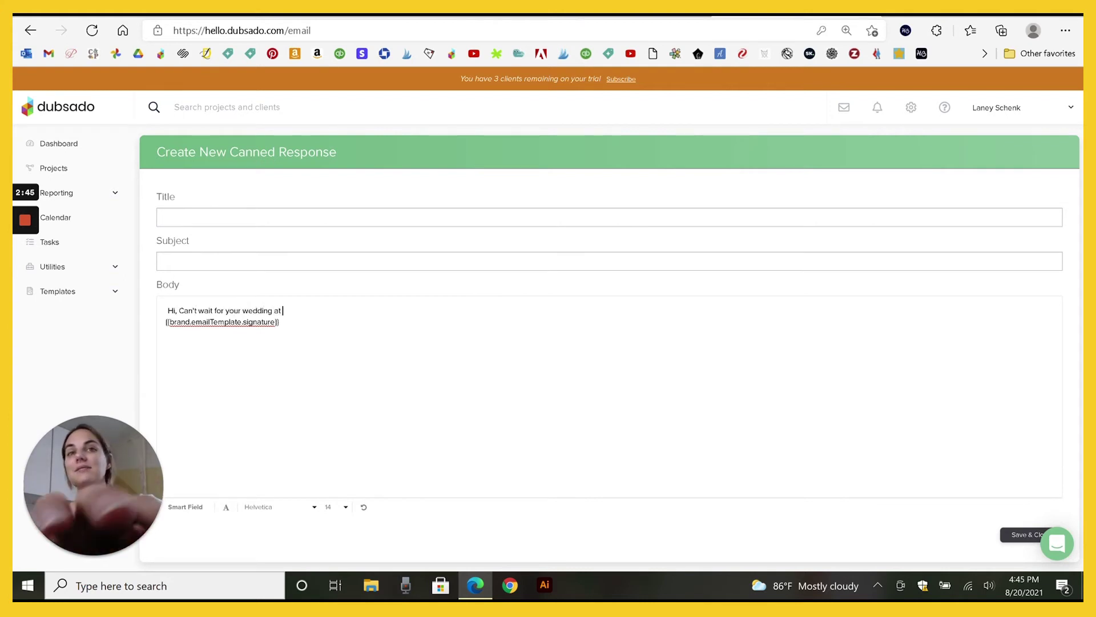
pyautogui.click(186, 506)
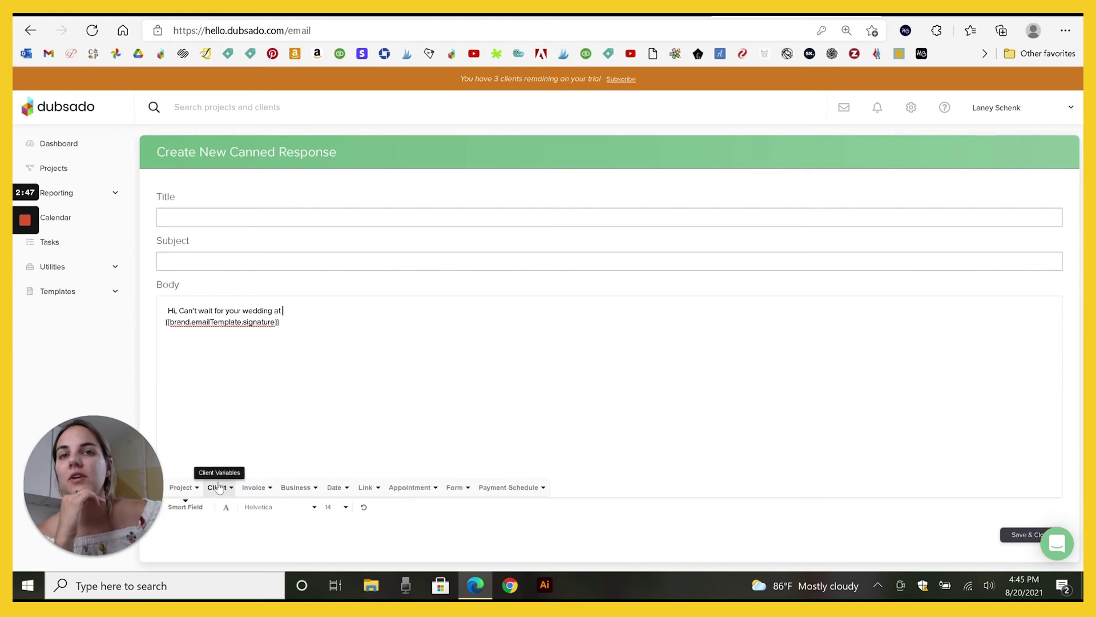
pyautogui.click(218, 487)
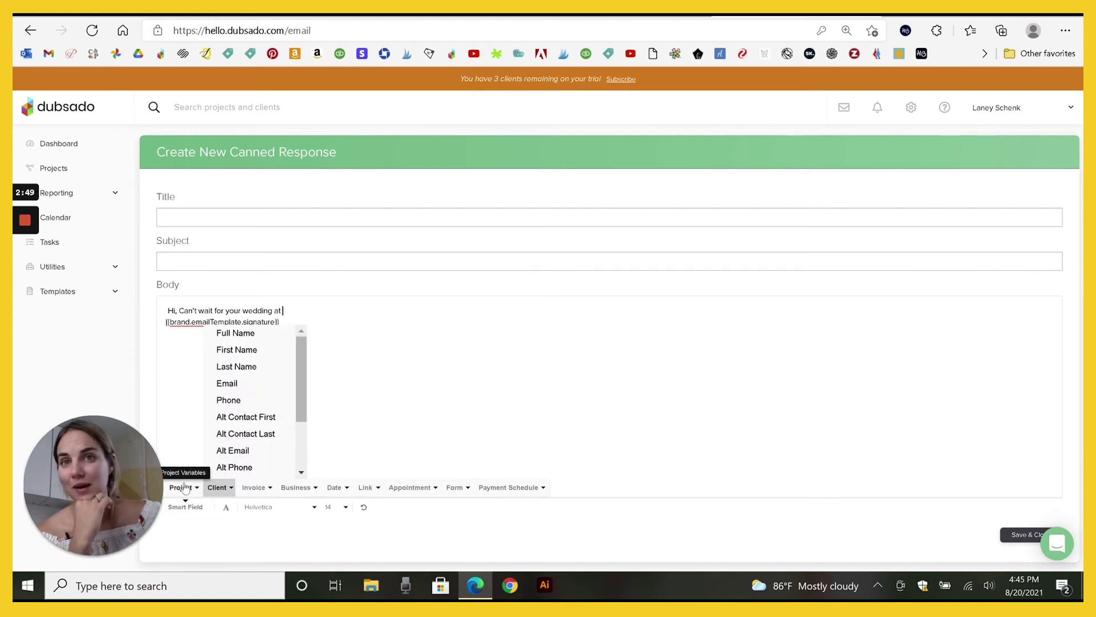
pyautogui.scroll(-3, 269, 409)
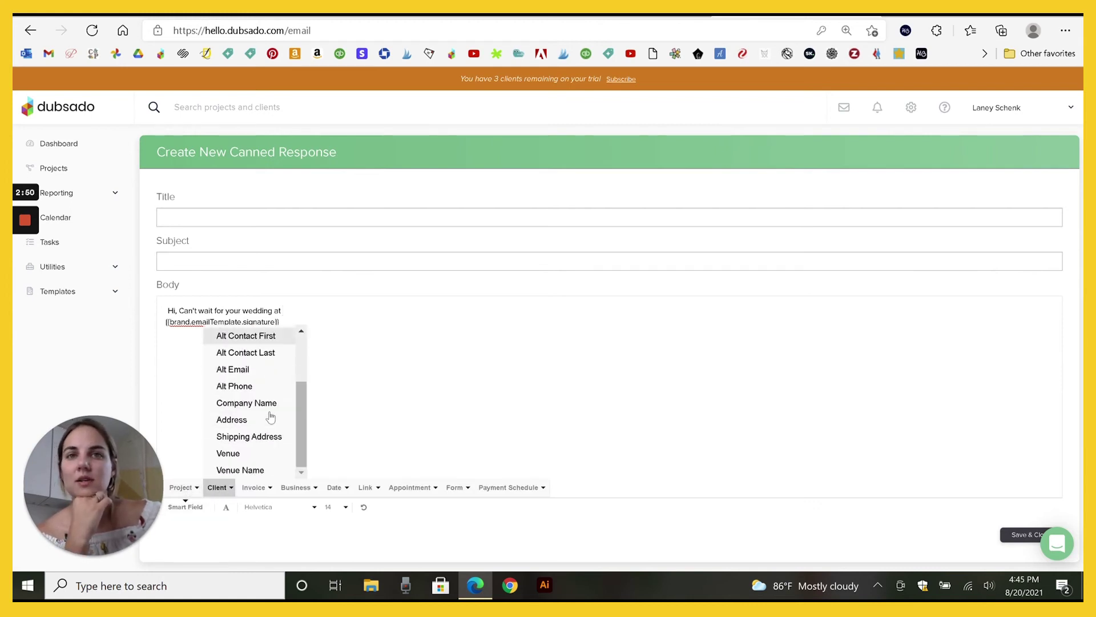
pyautogui.click(255, 470)
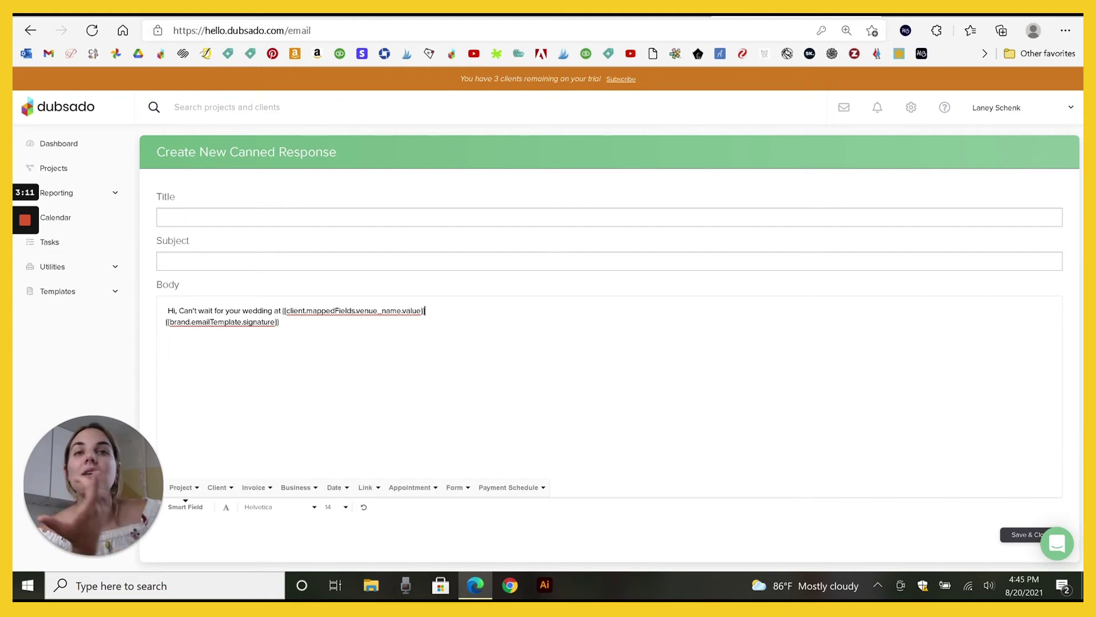
# - Open Sample Lead Capture Form (Detailed) from the Forms templates in the editor
pyautogui.click(68, 291)
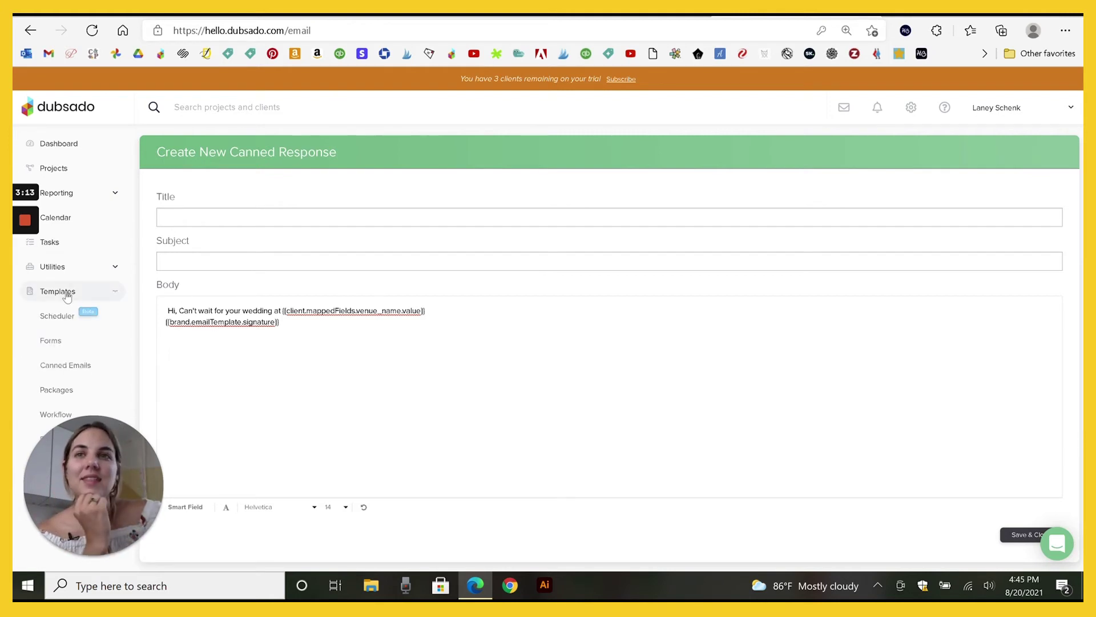
pyautogui.click(68, 345)
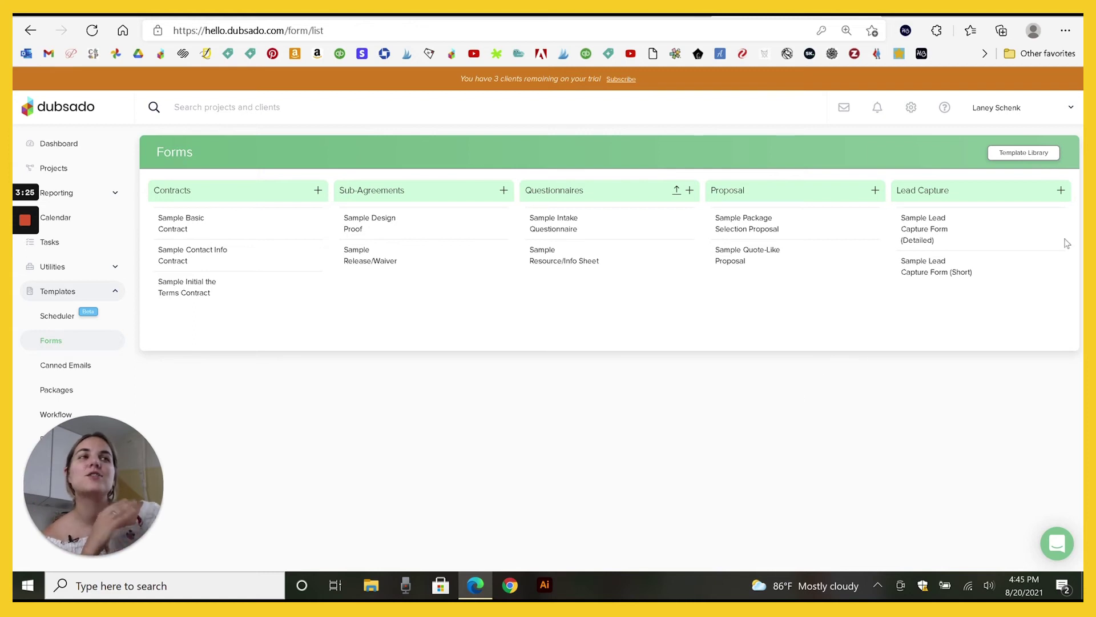
pyautogui.moveTo(930, 227)
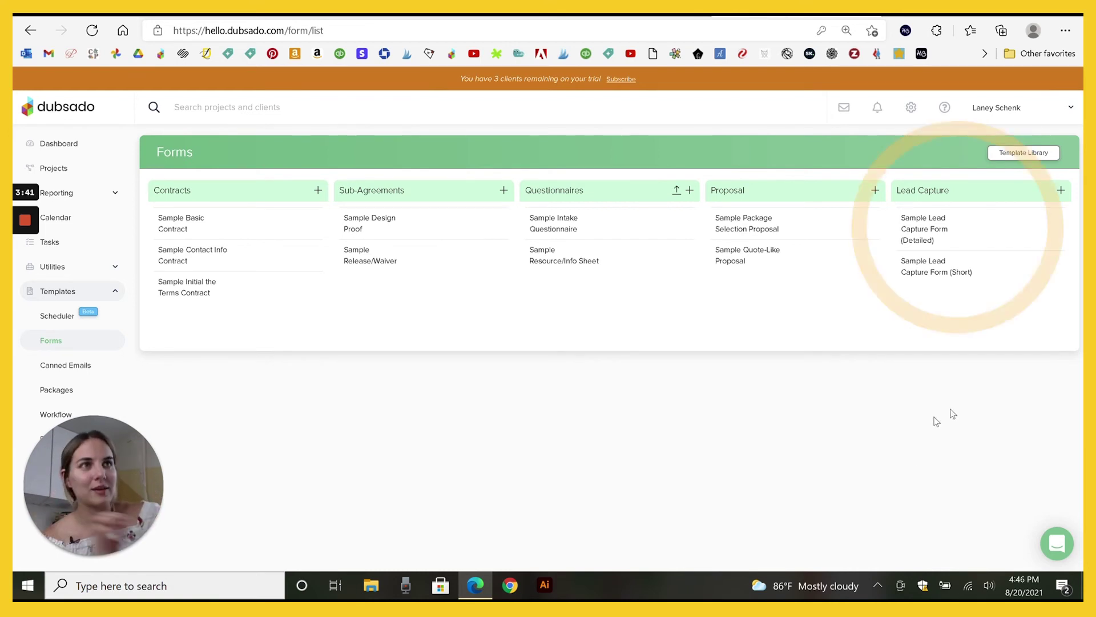
pyautogui.click(948, 229)
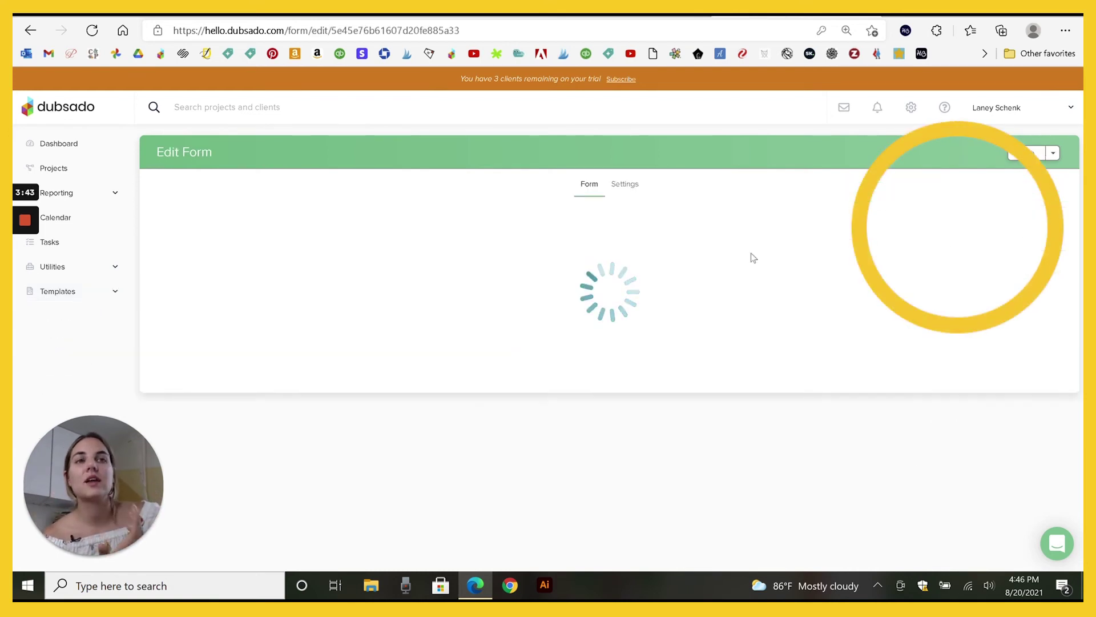
# - Add a short answer question below Email reading 'What's your venue name?'
pyautogui.scroll(-3, 636, 305)
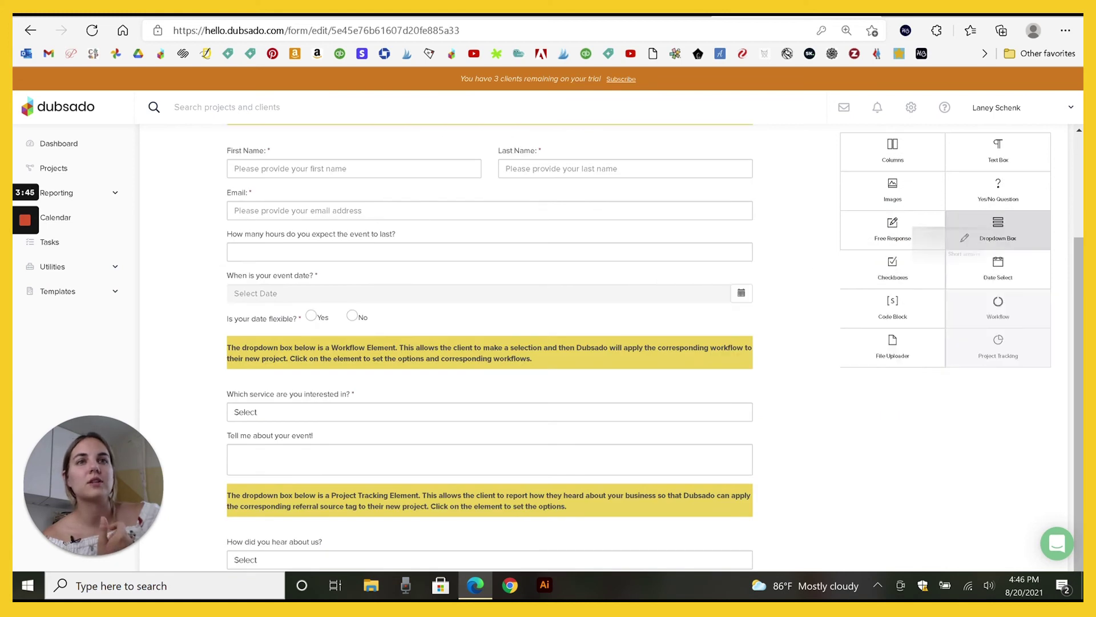
pyautogui.moveTo(965, 238); pyautogui.dragTo(570, 251)
pyautogui.click(518, 240)
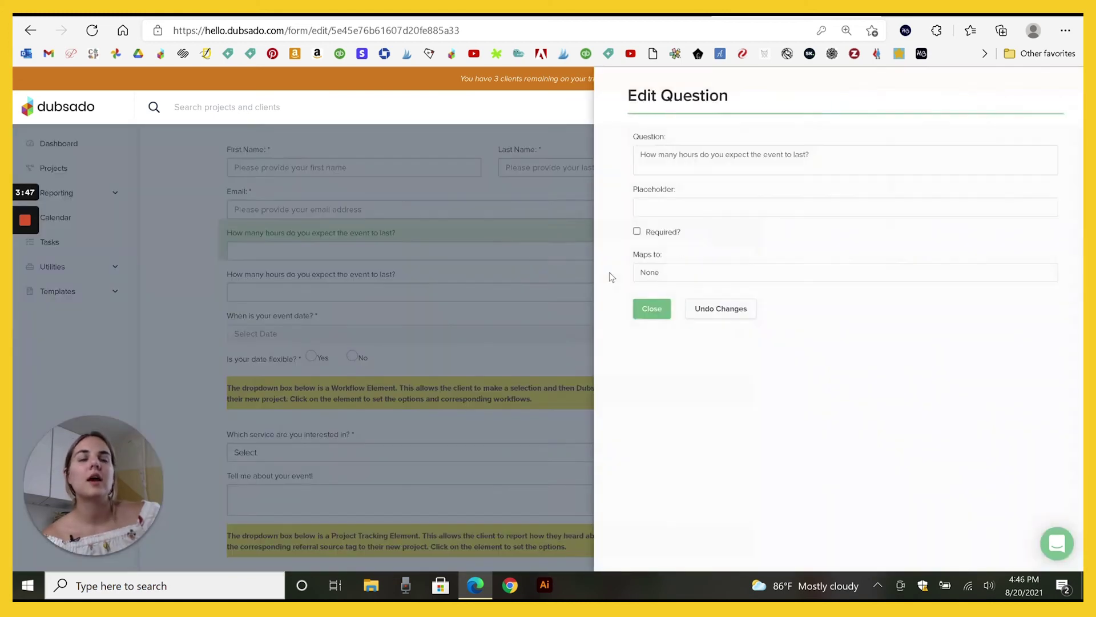
pyautogui.tripleClick(760, 165)
pyautogui.write('W')
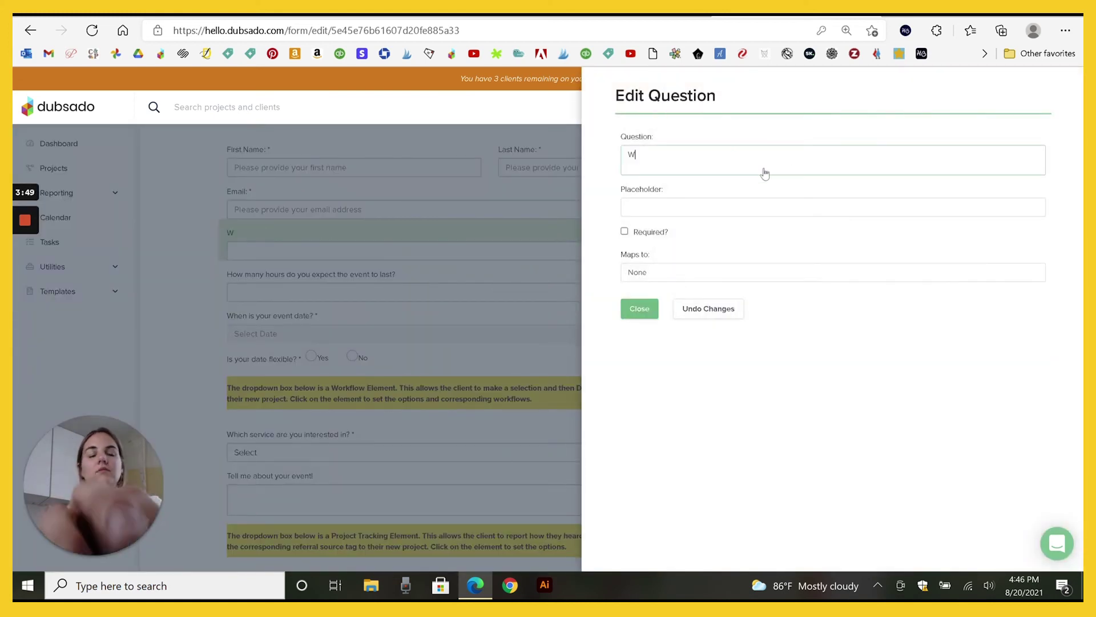
pyautogui.write("hat's your venue name?")
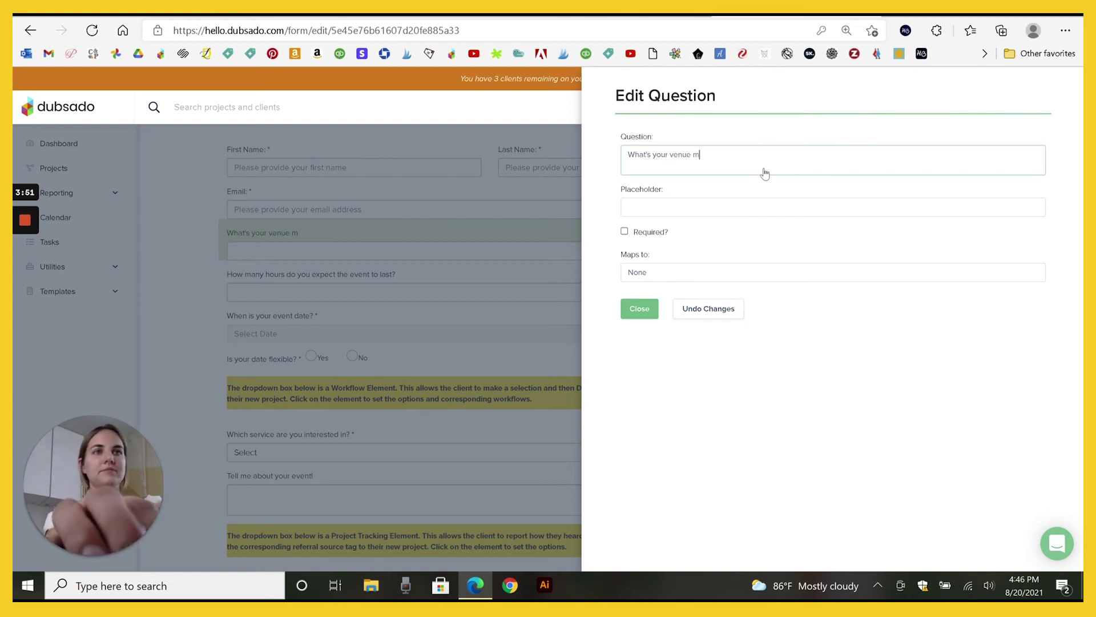
# - Make the venue question required and map its answer to the Venue Name client field
pyautogui.click(624, 232)
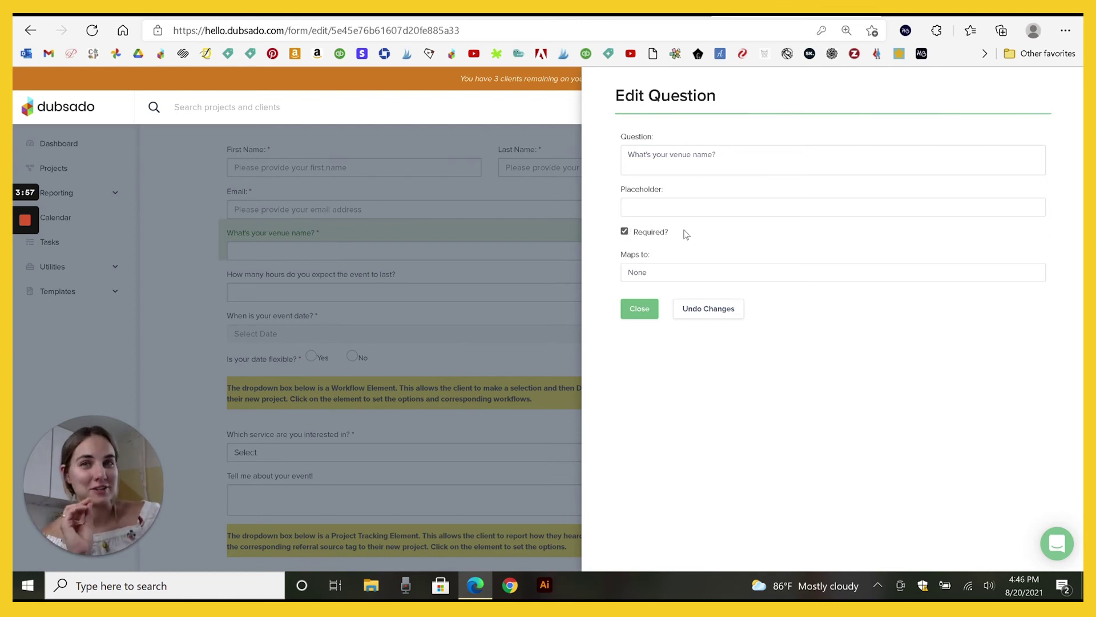
pyautogui.click(678, 272)
pyautogui.scroll(-10, 762, 369)
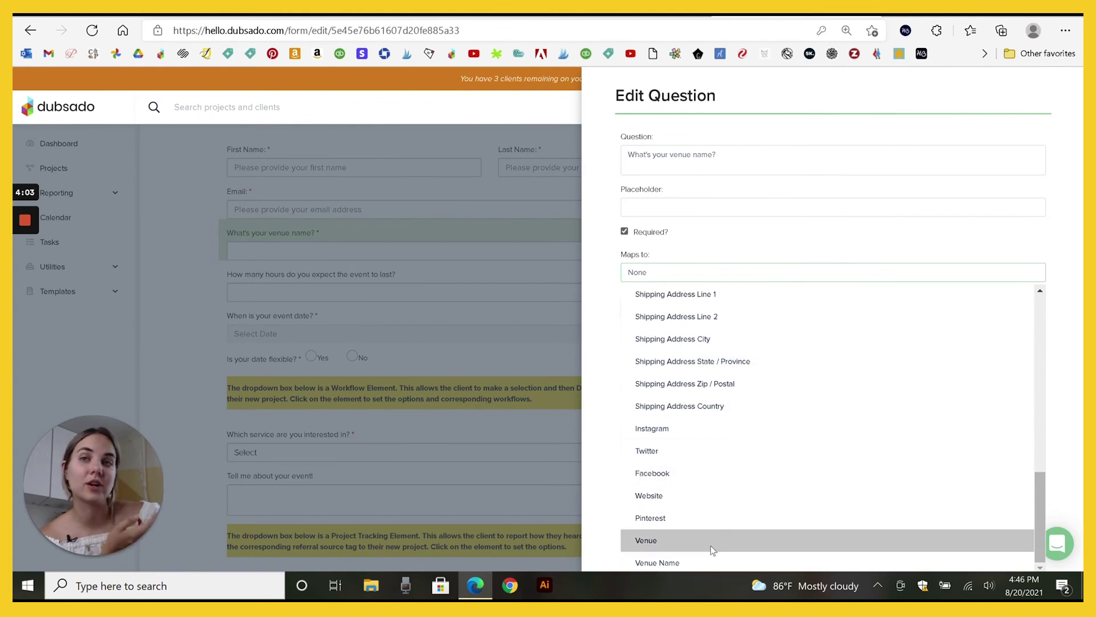
pyautogui.click(709, 562)
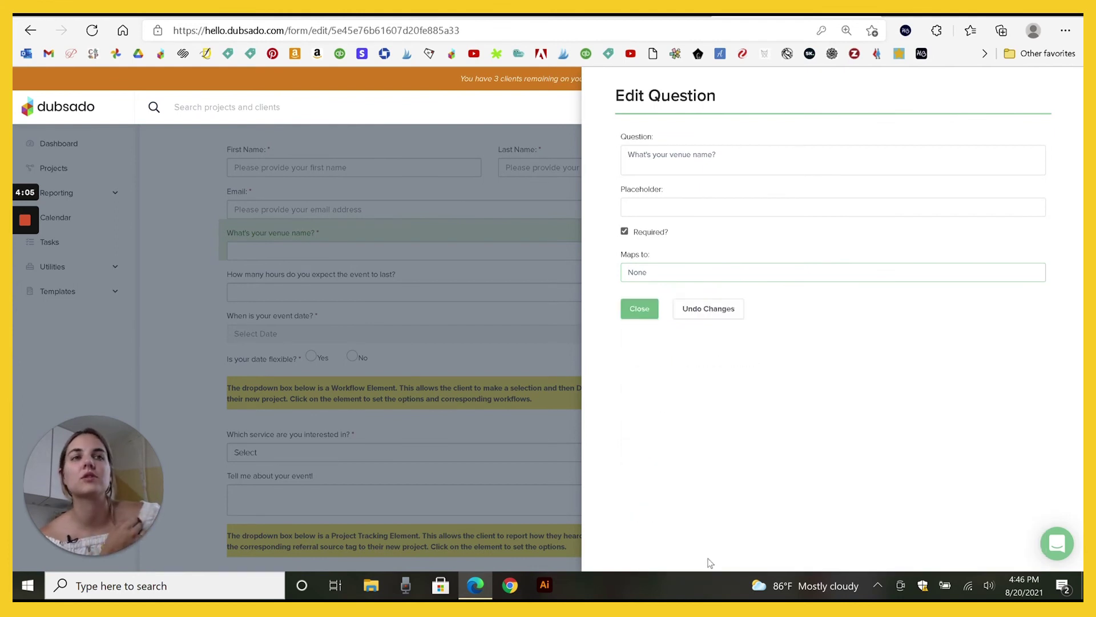
pyautogui.click(643, 310)
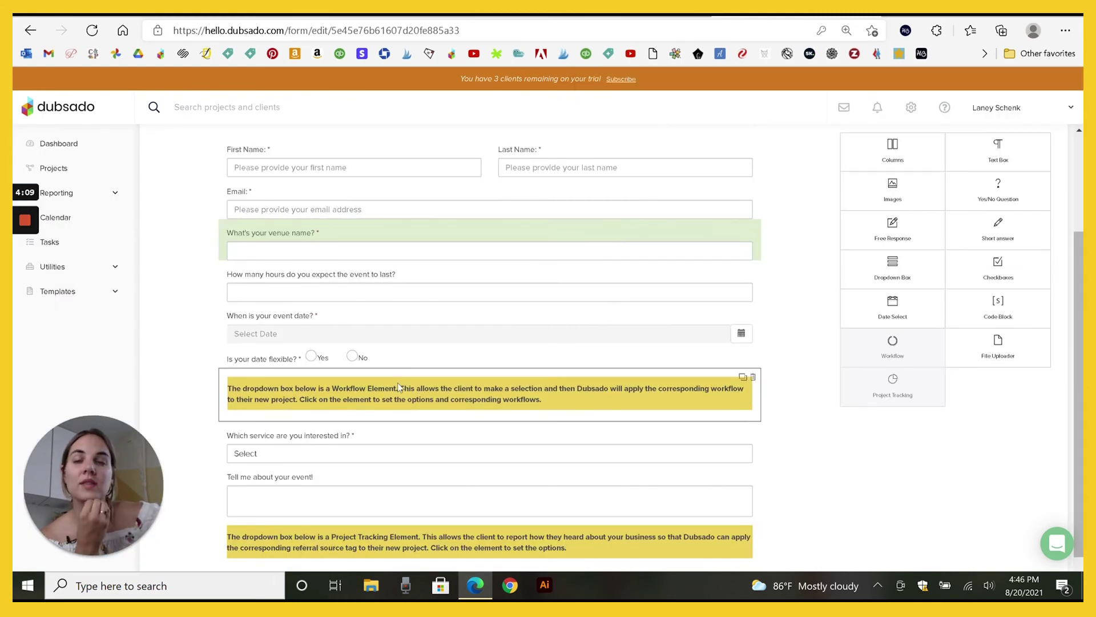
pyautogui.scroll(3, 473, 368)
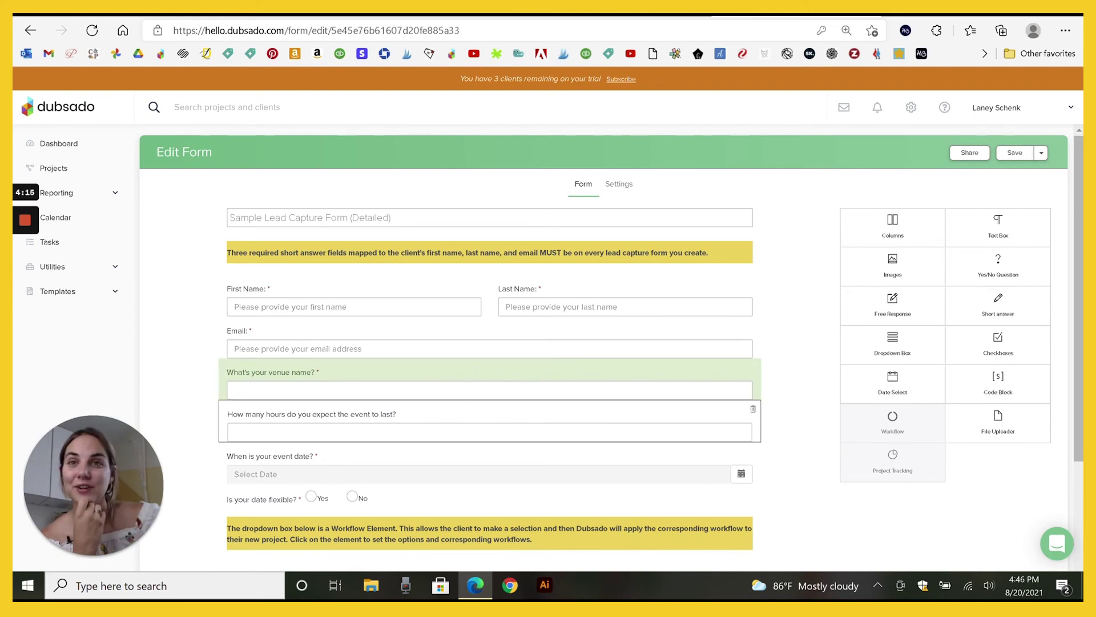
# - Return to Settings > Custom-mapped fields to check that Venue and Venue Name are listed
pyautogui.click(912, 108)
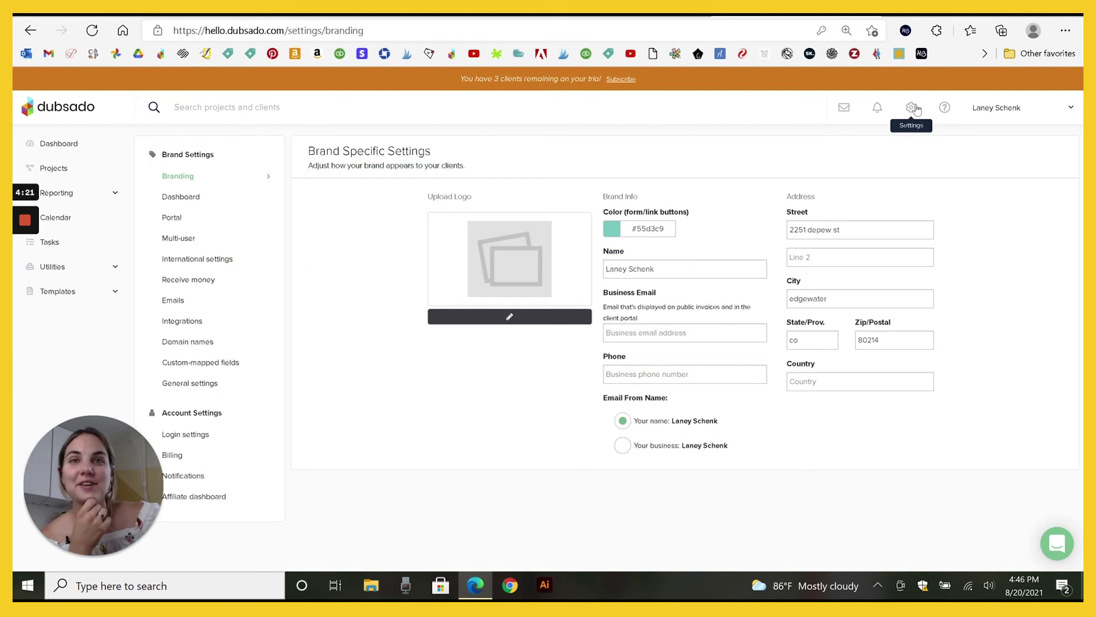
pyautogui.click(198, 361)
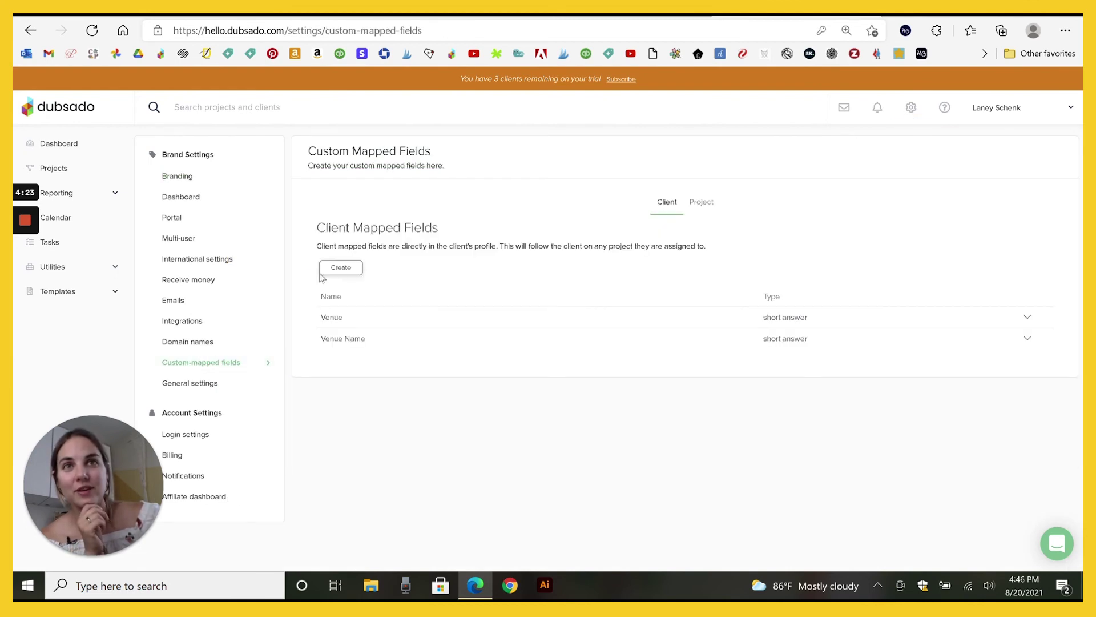